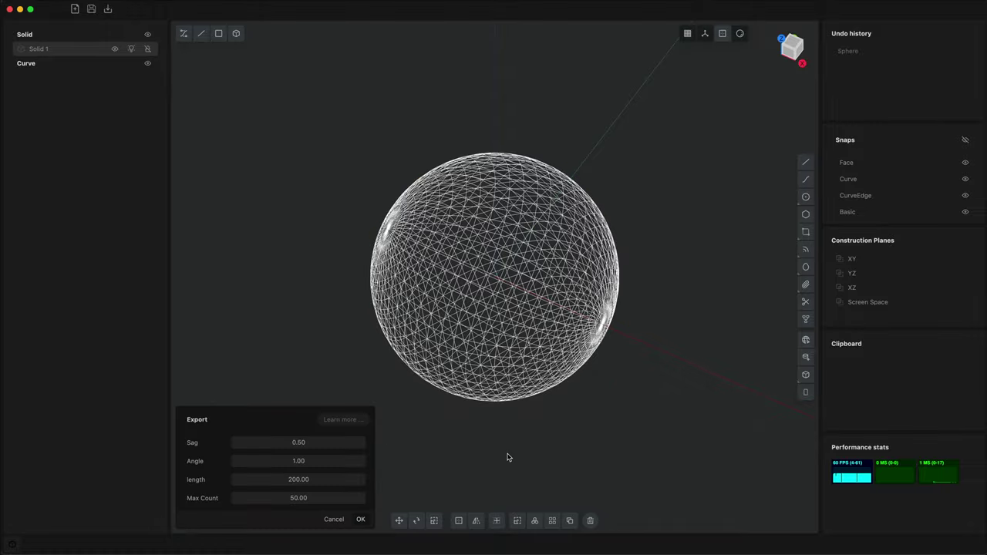
# Coarsen the sphere's export mesh by raising the Sag to about 4.73, and make a small further adjustment to that value.
pyautogui.moveTo(507, 457); pyautogui.dragTo(500, 432, button='middle')
pyautogui.scroll(1, 500, 432)
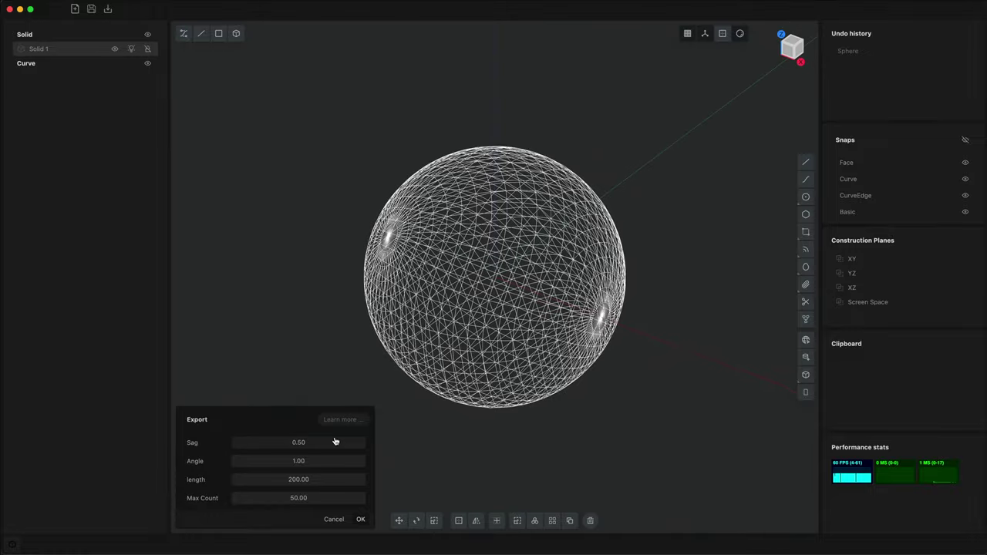
pyautogui.moveTo(315, 444); pyautogui.dragTo(368, 445)
pyautogui.moveTo(330, 263); pyautogui.dragTo(358, 237, button='middle')
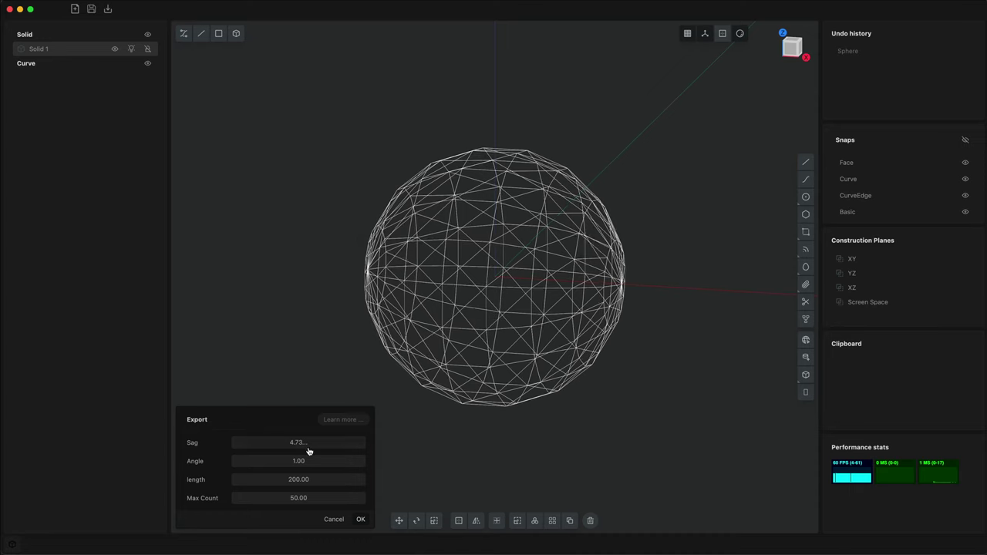
pyautogui.moveTo(307, 445); pyautogui.dragTo(304, 445)
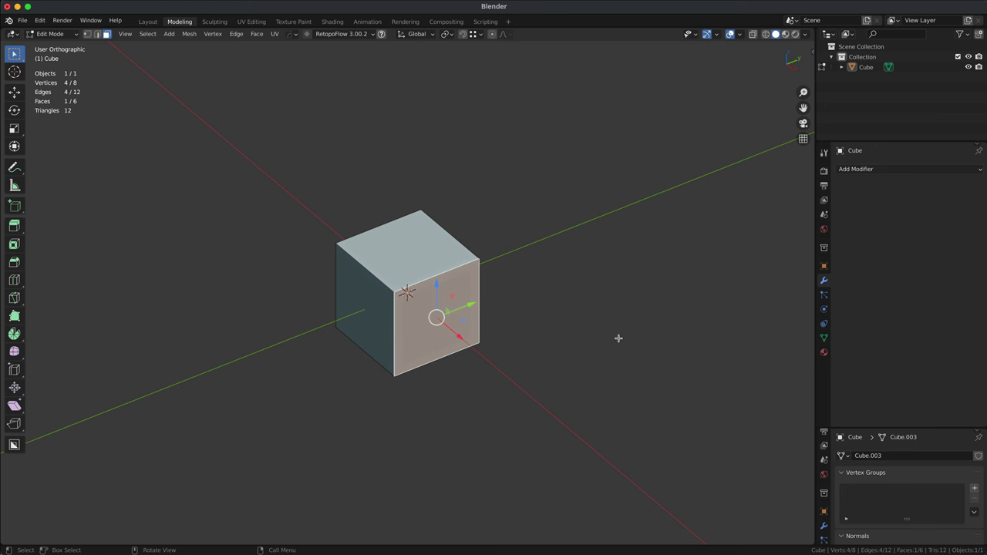
# In Blender, inset the cube's selected side face by about 0.44 m and extrude it outward about 0.91 m.
pyautogui.press('i')
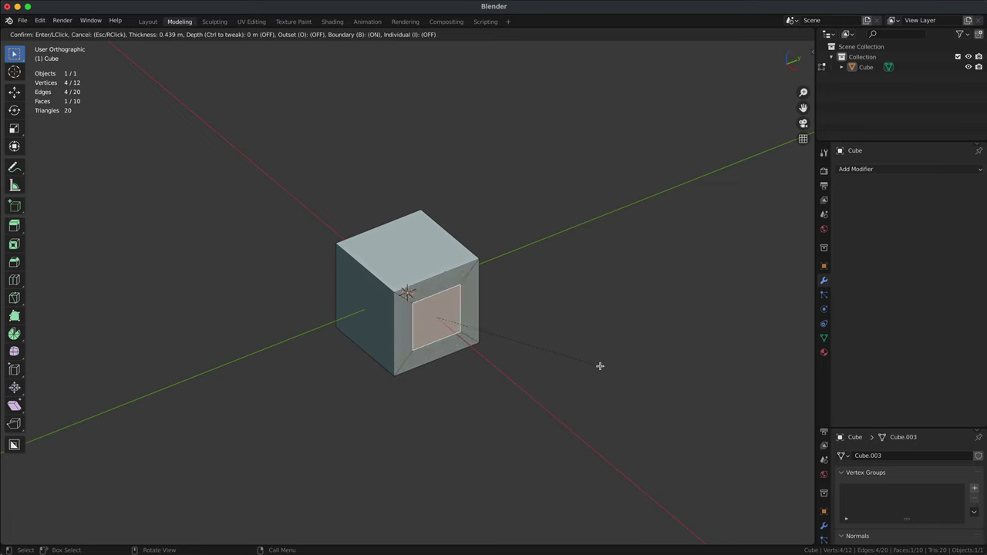
pyautogui.click(600, 365)
pyautogui.press('e')
pyautogui.click(628, 387)
# Inset the end face of the extruded block by about 0.31 m and extrude it about 0.66 m.
pyautogui.press('i')
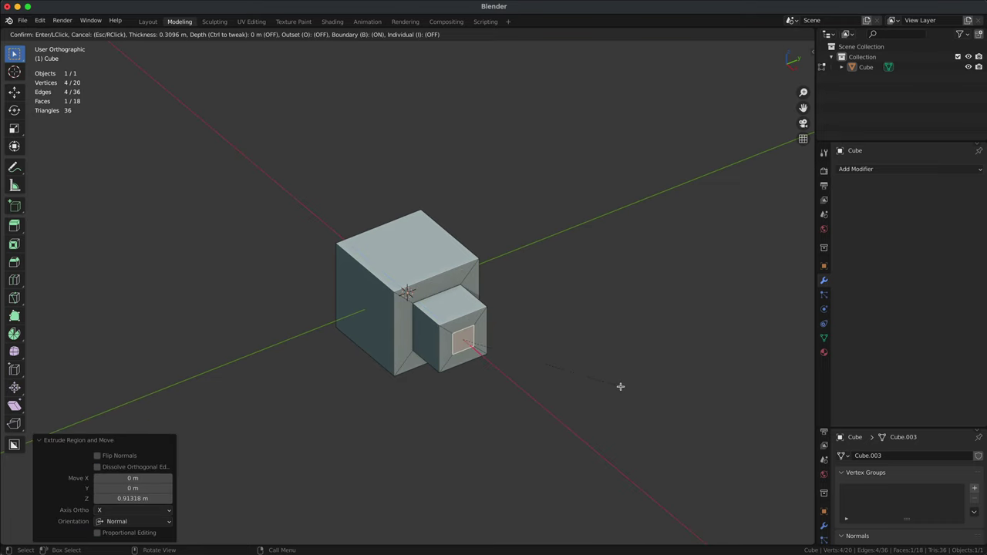
pyautogui.click(620, 386)
pyautogui.press('e')
pyautogui.click(636, 403)
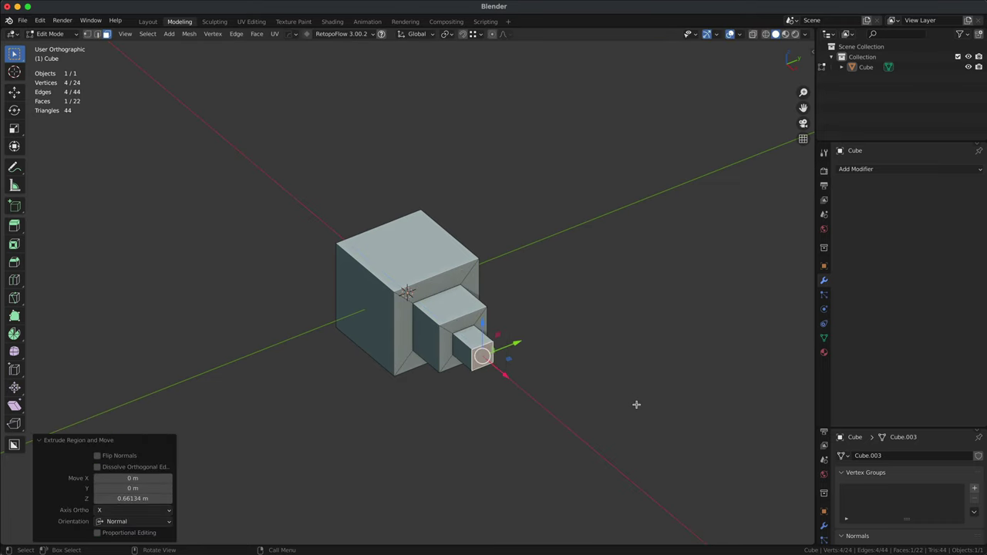
# Add two centred loop cuts, one lengthwise through all the stepped blocks and one crosswise around the main cube.
pyautogui.hotkey('ctrl', 'r')
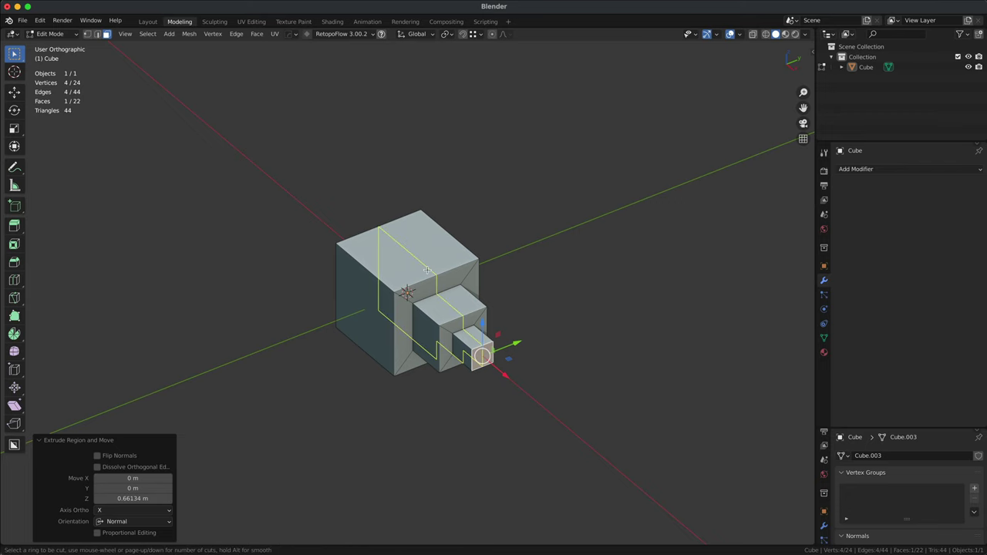
pyautogui.click(426, 269)
pyautogui.rightClick(426, 269)
pyautogui.hotkey('ctrl', 'r')
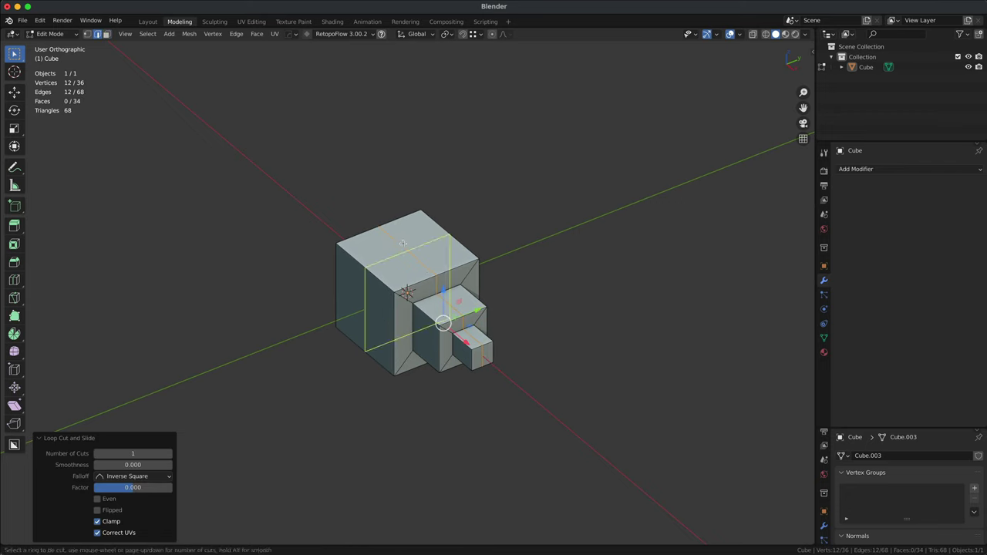
pyautogui.click(403, 243)
pyautogui.rightClick(402, 243)
# Select one quarter of the main cube's top face in face mode and move it upward along Z.
pyautogui.press('3')
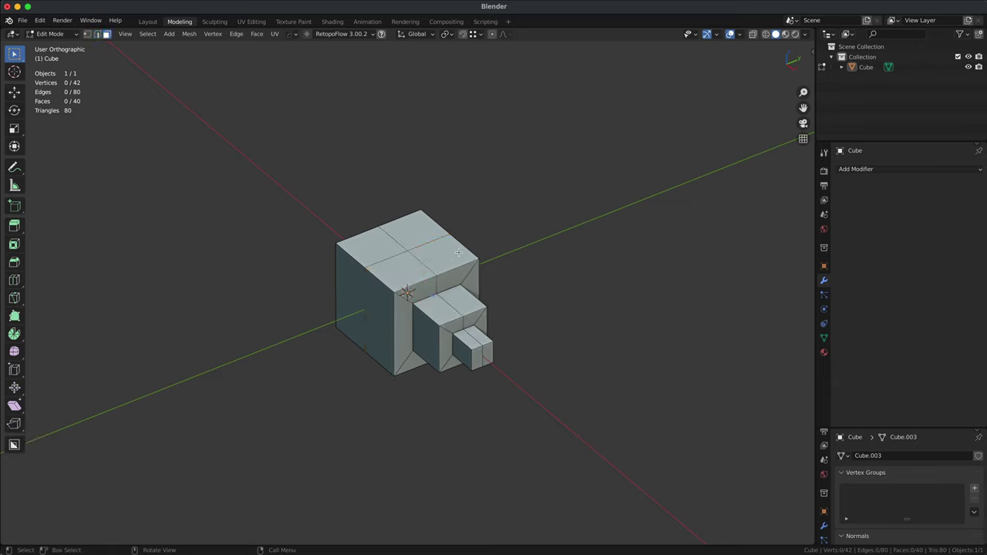
pyautogui.click(439, 251)
pyautogui.moveTo(444, 219); pyautogui.dragTo(442, 181)
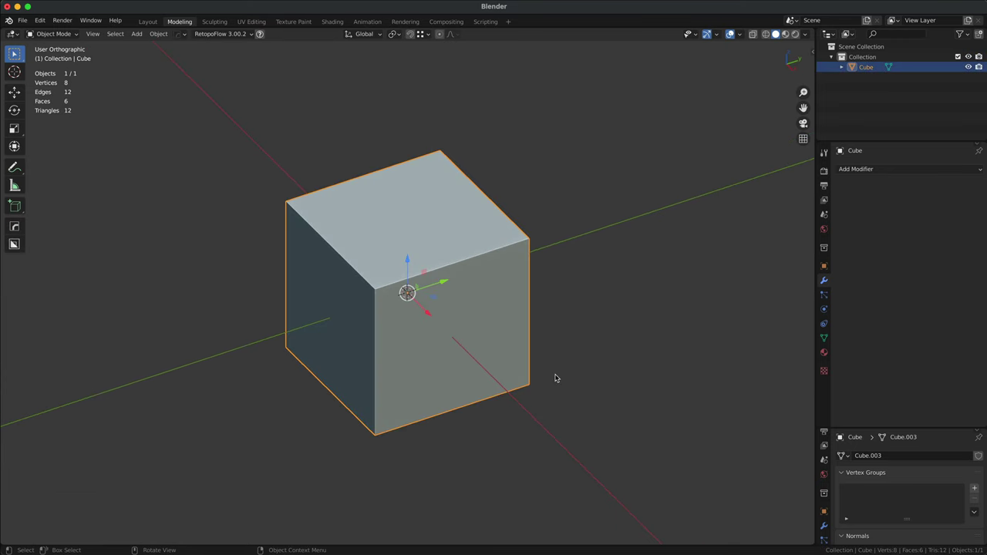
# Add a level 3 Subdivision modifier to the plain cube and shade it smooth.
pyautogui.hotkey('ctrl', '3')
pyautogui.rightClick(450, 305)
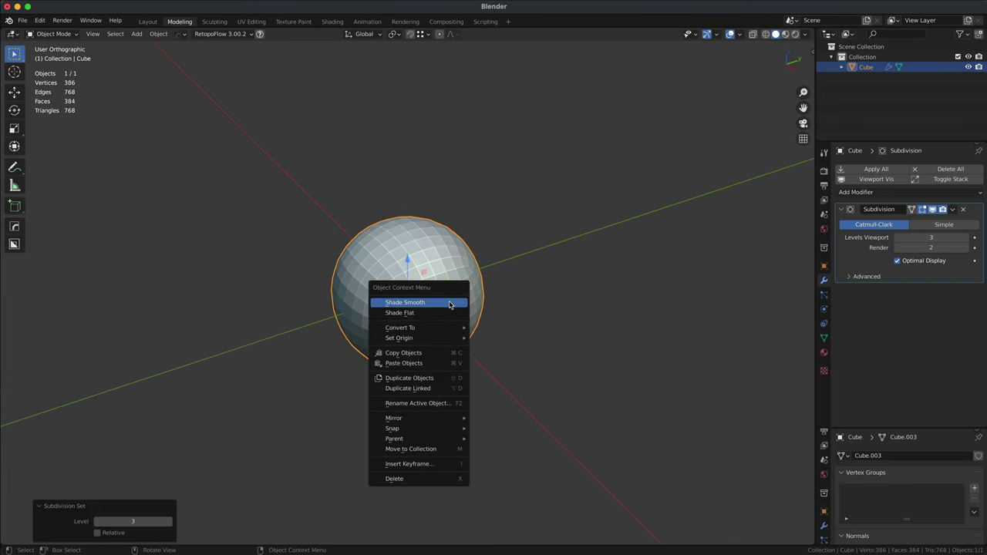
pyautogui.click(450, 303)
# In Edit Mode, move one upper corner vertex of the cage about 0.04 m in X, 0.04 m in Y and -0.02 m in Z.
pyautogui.press('Tab')
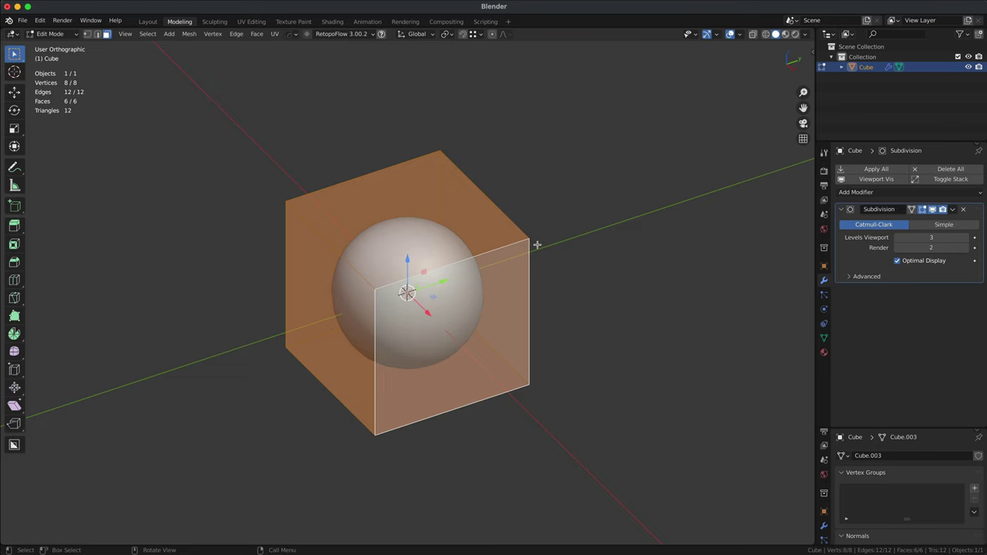
pyautogui.press('1')
pyautogui.click(529, 239)
pyautogui.moveTo(529, 236); pyautogui.dragTo(557, 246)
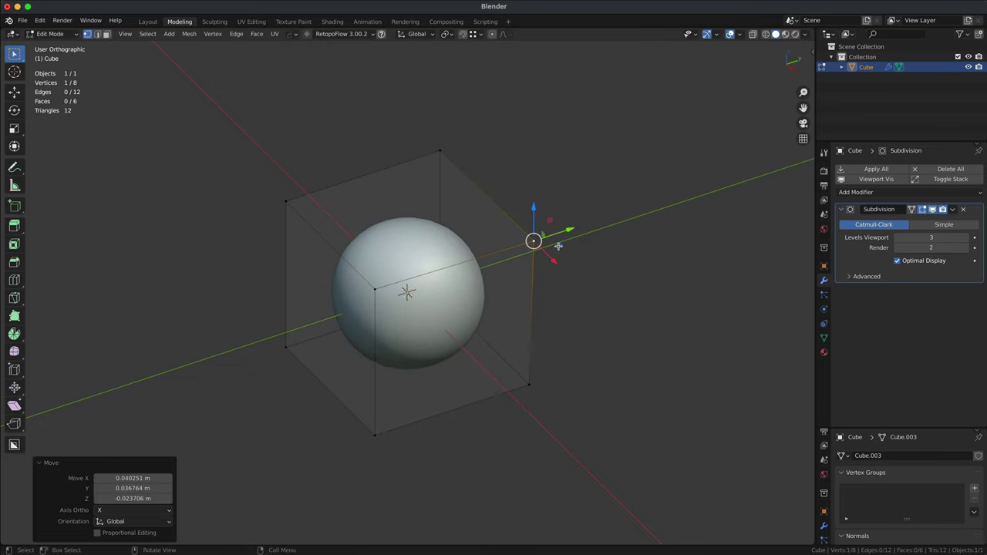
# Inset the top face of the subdivided cube by about 0.46 m and extrude it upward.
pyautogui.press('3')
pyautogui.click(419, 210)
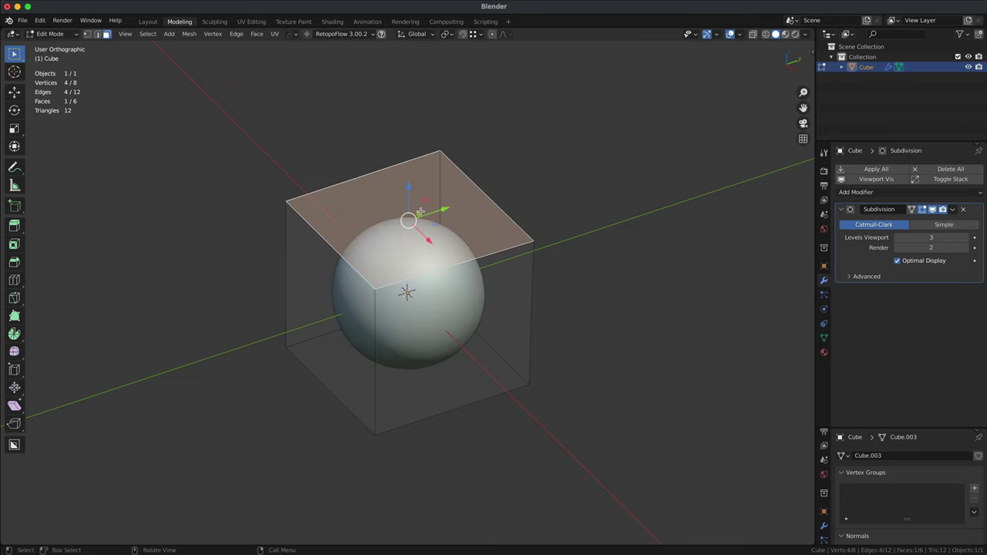
pyautogui.press('i')
pyautogui.click(415, 217)
pyautogui.press('e')
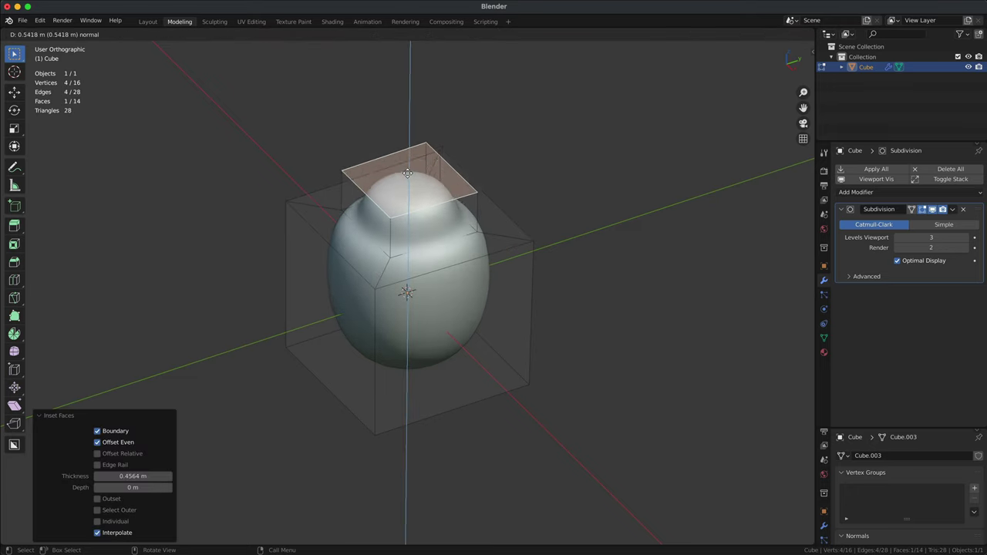
pyautogui.click(463, 199)
# Inset the new top face by about 0.33 m and extrude it upward about 0.77 m.
pyautogui.press('s')
pyautogui.click(444, 232)
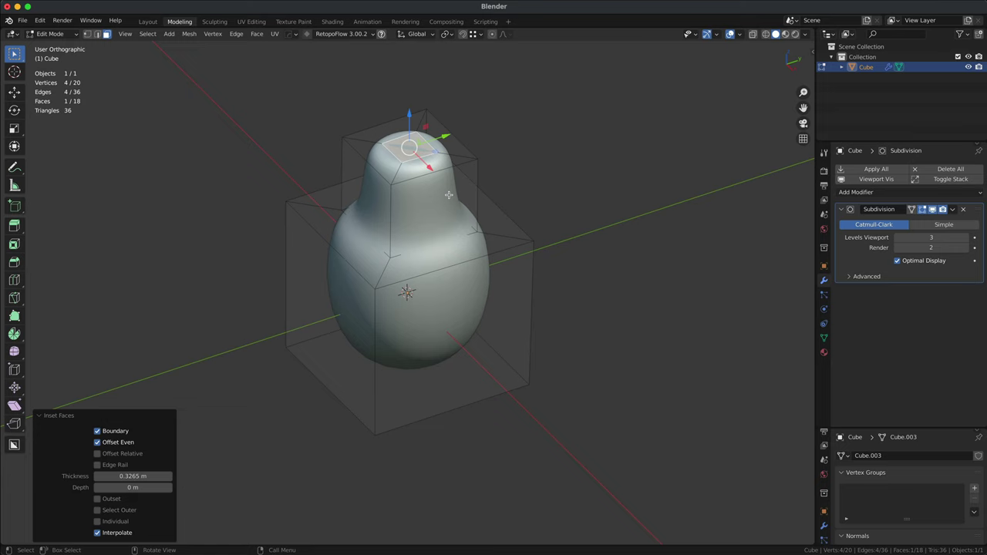
pyautogui.press('e')
pyautogui.click(455, 262)
# Add a horizontal loop cut around the lower body and slide it toward the base by a factor of about 0.563.
pyautogui.hotkey('ctrl', 'r')
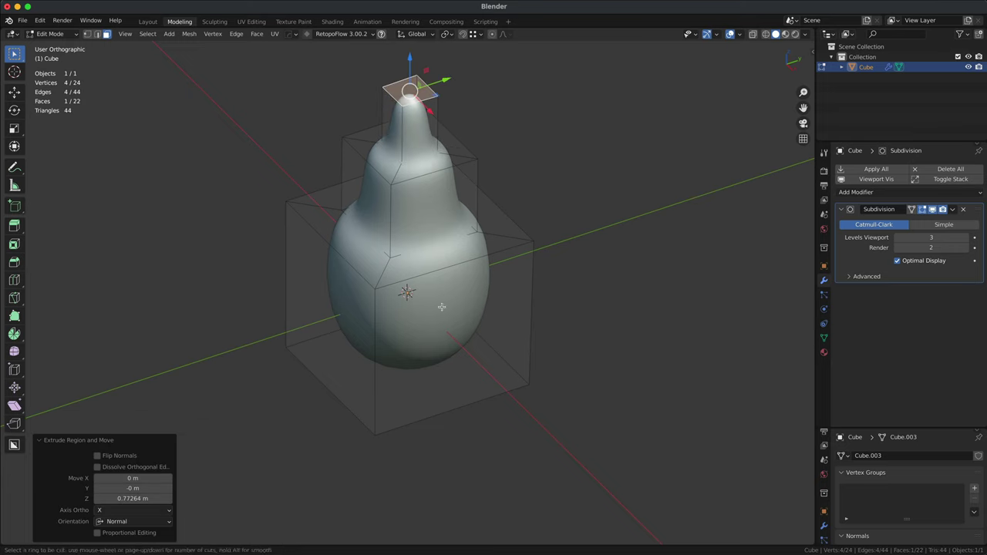
pyautogui.click(364, 316)
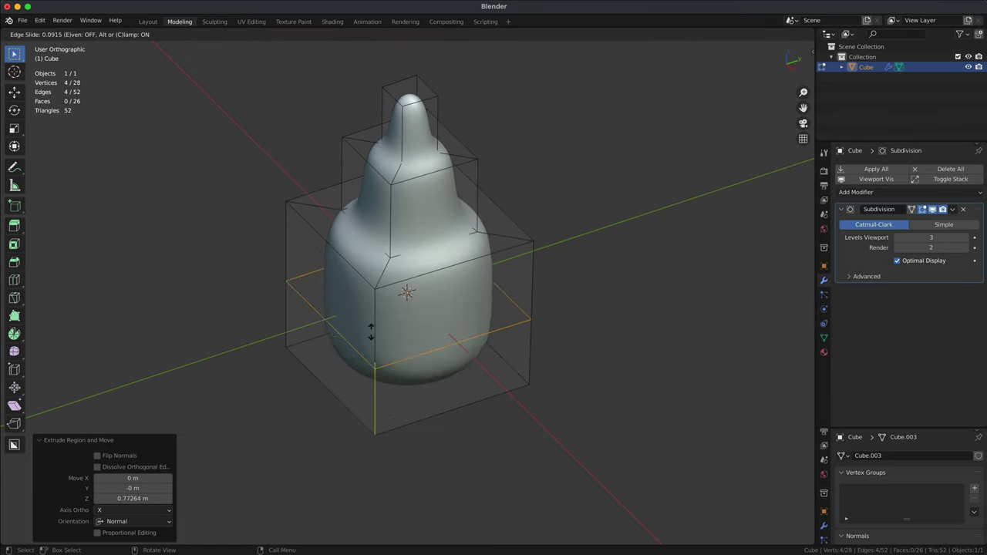
pyautogui.click(370, 358)
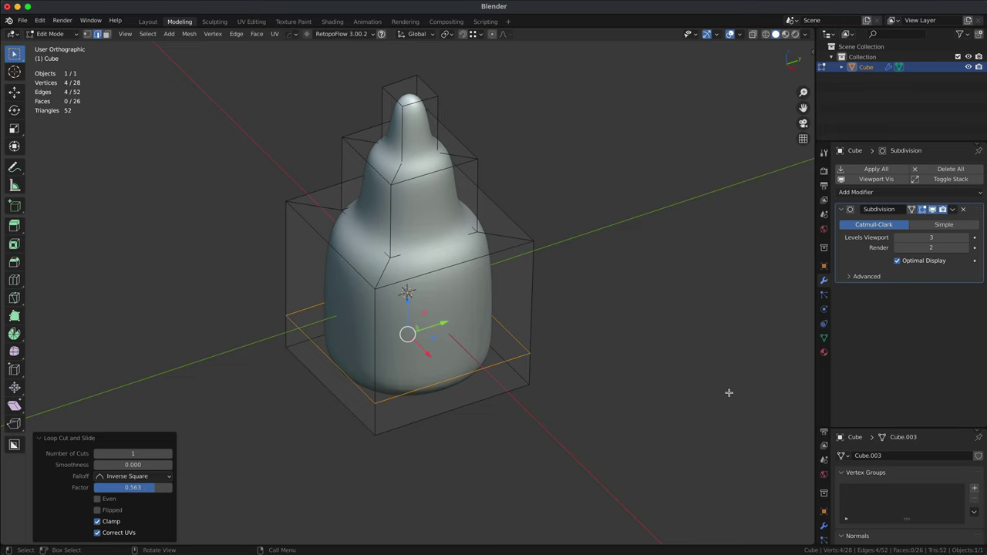
# Apply the Subdivision modifier in Object Mode and sculpt a brush stroke up the side of the smooth body.
pyautogui.press('Tab')
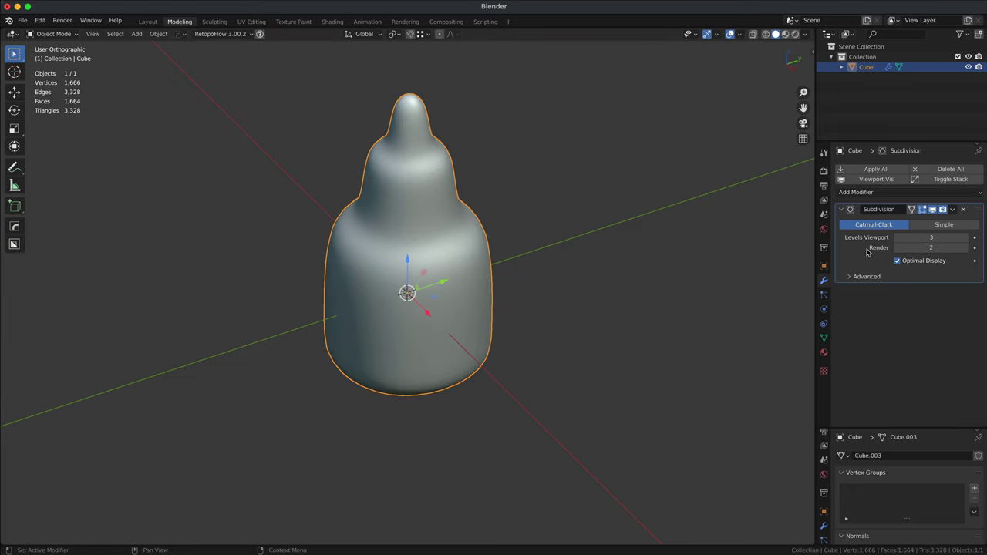
pyautogui.hotkey('ctrl', 'a')
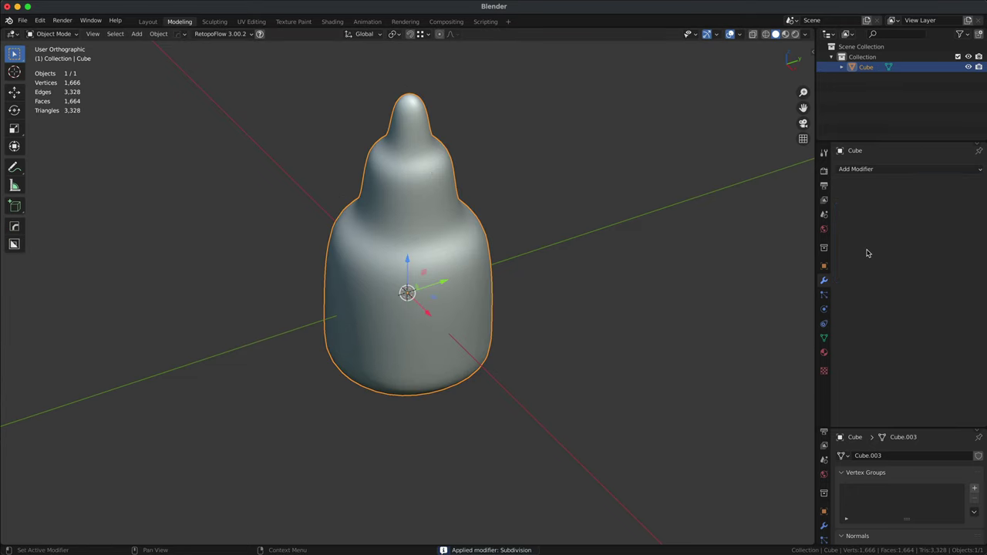
pyautogui.click(214, 22)
pyautogui.moveTo(488, 224)
pyautogui.mouseDown()
pyautogui.moveTo(440, 254)
pyautogui.moveTo(418, 320)
pyautogui.moveTo(396, 313)
pyautogui.moveTo(386, 222)
pyautogui.moveTo(362, 226)
pyautogui.moveTo(380, 154)
pyautogui.moveTo(430, 124)
pyautogui.moveTo(411, 148)
pyautogui.moveTo(423, 169)
pyautogui.moveTo(454, 167)
pyautogui.mouseUp()
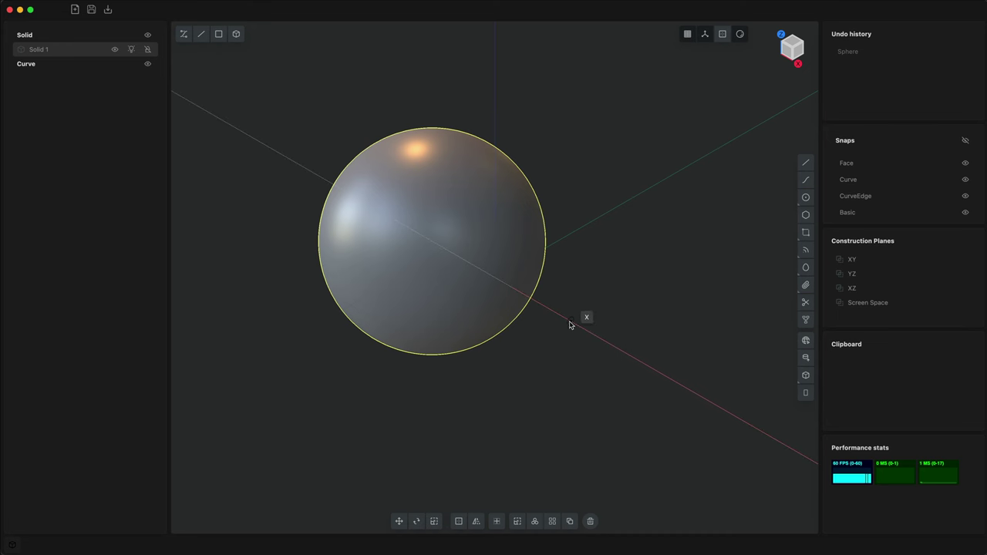
# Switch to Plasticity and add a second sphere centred on the X axis that overlaps and merges with the first.
pyautogui.click(570, 321)
pyautogui.click(656, 382)
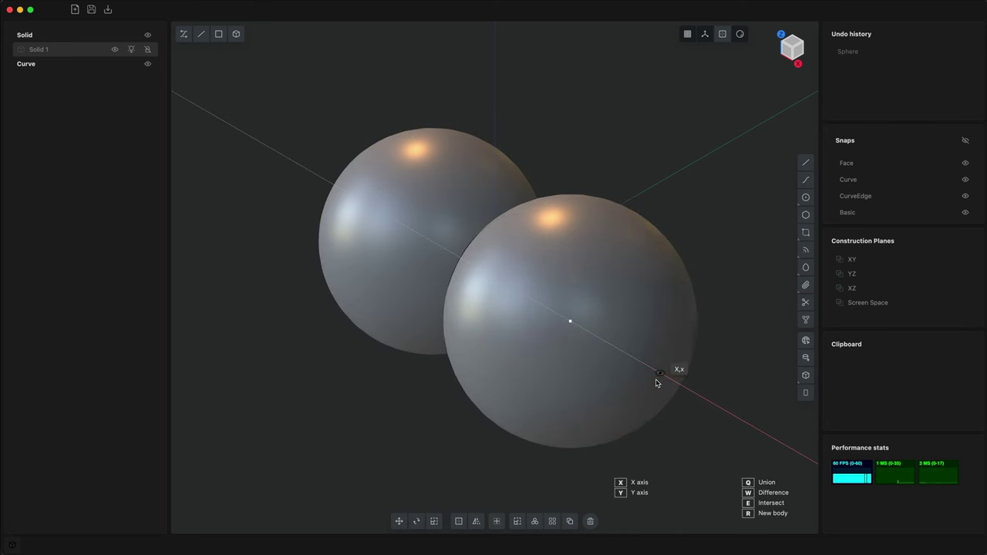
pyautogui.moveTo(654, 378); pyautogui.dragTo(551, 392, button='middle')
# Fillet the seam edge between the two merged spheres into a wide, smooth blend.
pyautogui.press('3')
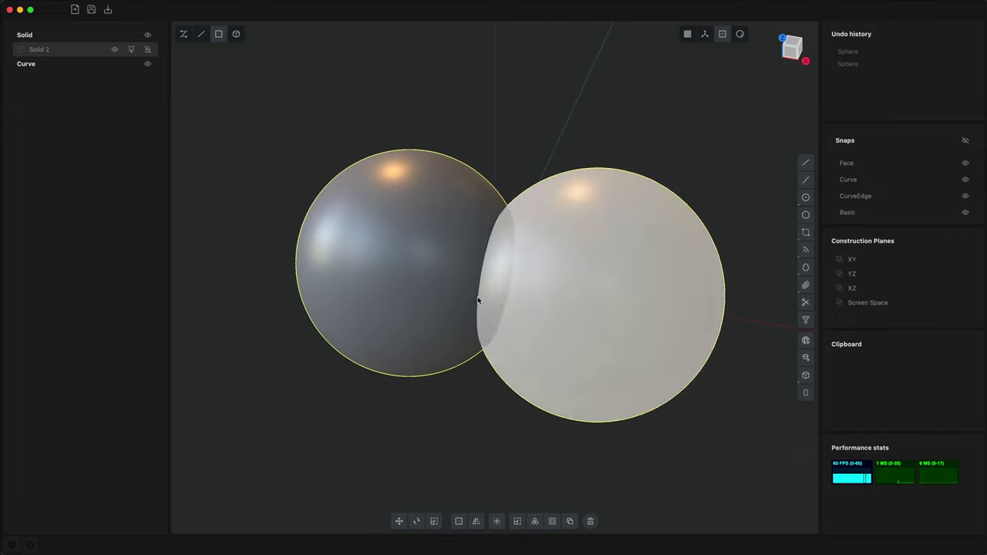
pyautogui.press('2')
pyautogui.click(477, 293)
pyautogui.press('f')
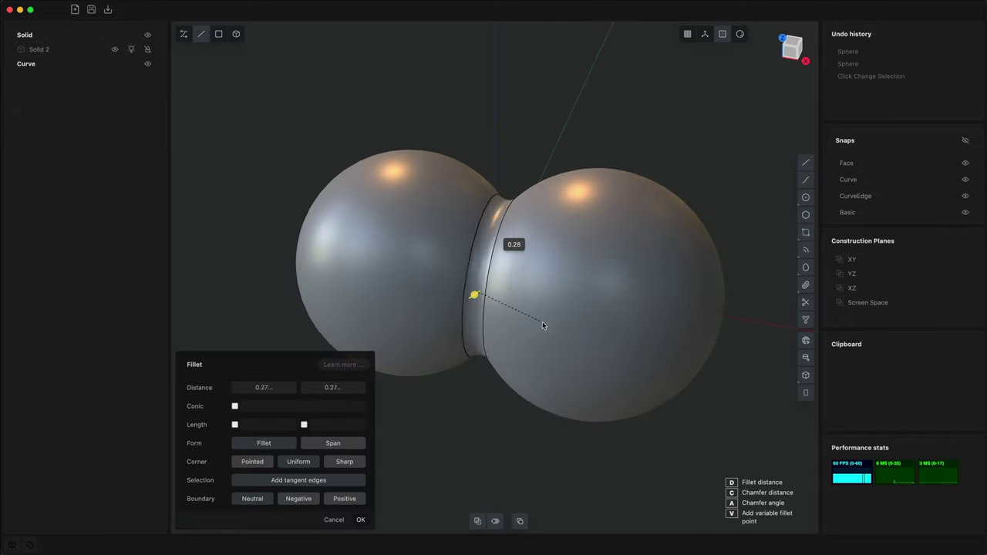
pyautogui.click(624, 371)
pyautogui.moveTo(624, 371); pyautogui.dragTo(527, 398, button='middle')
pyautogui.press('Return')
# Draw a wavy freeform curve that runs from above the blended solid, across its middle, to below it.
pyautogui.scroll(-3, 524, 401)
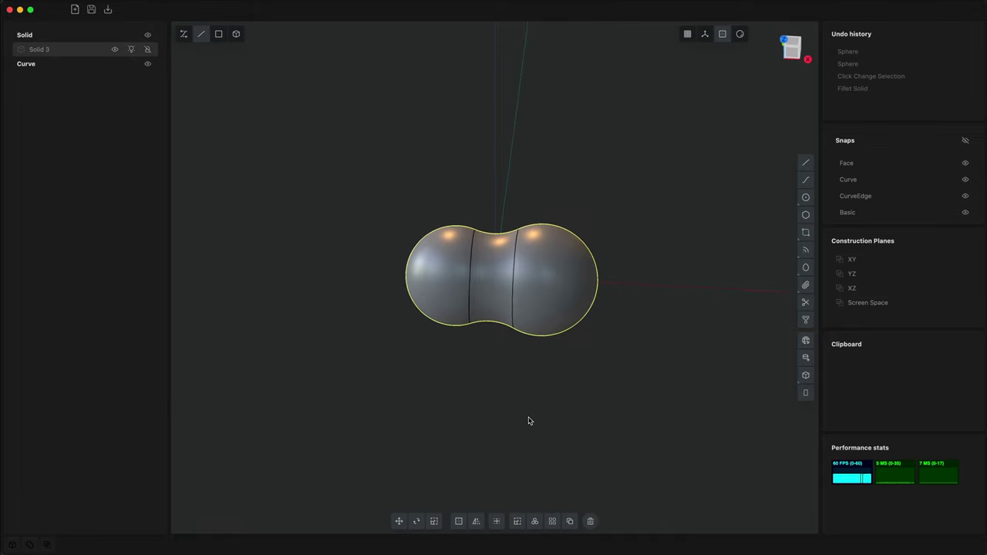
pyautogui.click(806, 179)
pyautogui.click(426, 178)
pyautogui.click(457, 191)
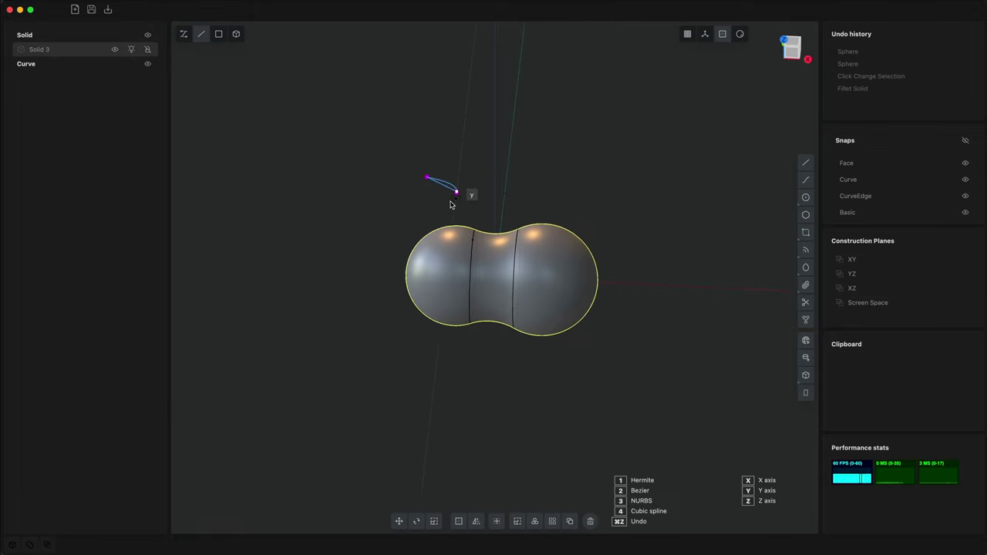
pyautogui.click(444, 208)
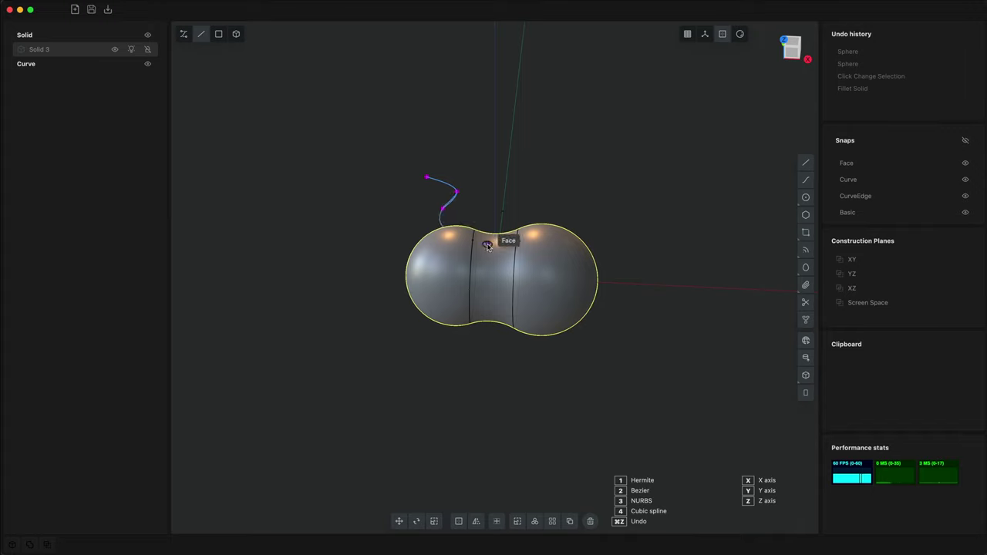
pyautogui.click(470, 378)
pyautogui.press('Return')
# Cut the blended solid in two with the wavy curve and select the smaller sphere's piece.
pyautogui.press('c')
pyautogui.moveTo(548, 363); pyautogui.dragTo(576, 352, button='middle')
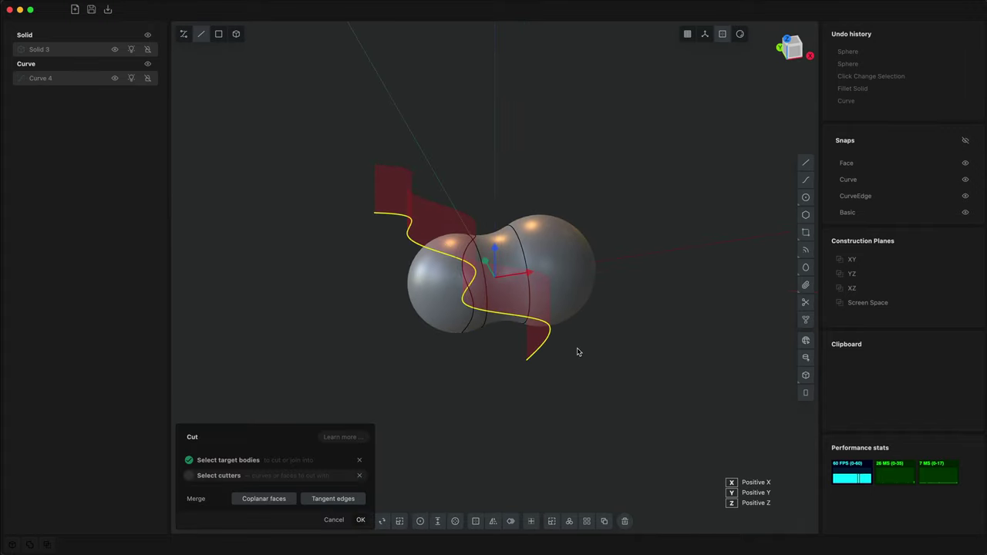
pyautogui.press('Return')
pyautogui.moveTo(420, 388); pyautogui.dragTo(468, 386, button='middle')
pyautogui.press('Escape')
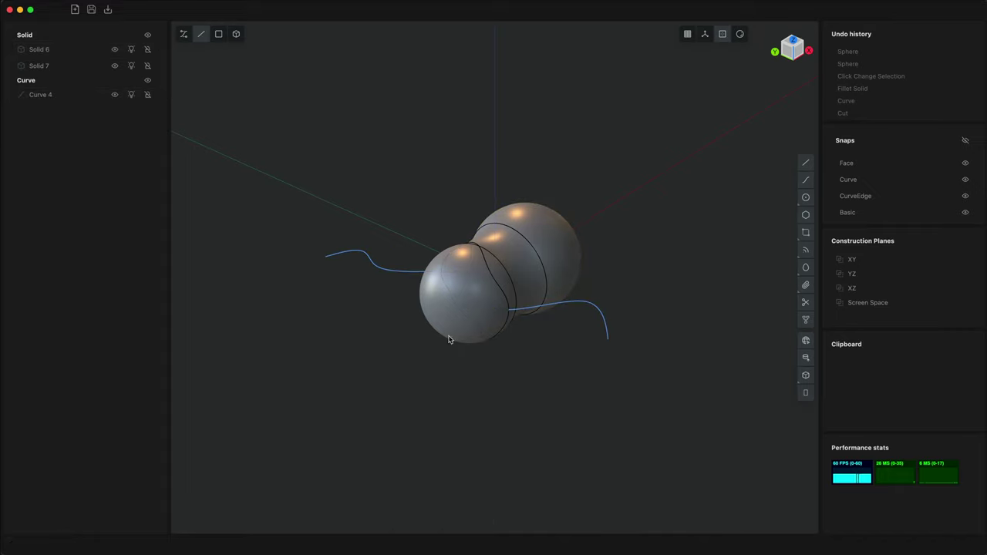
pyautogui.click(445, 327)
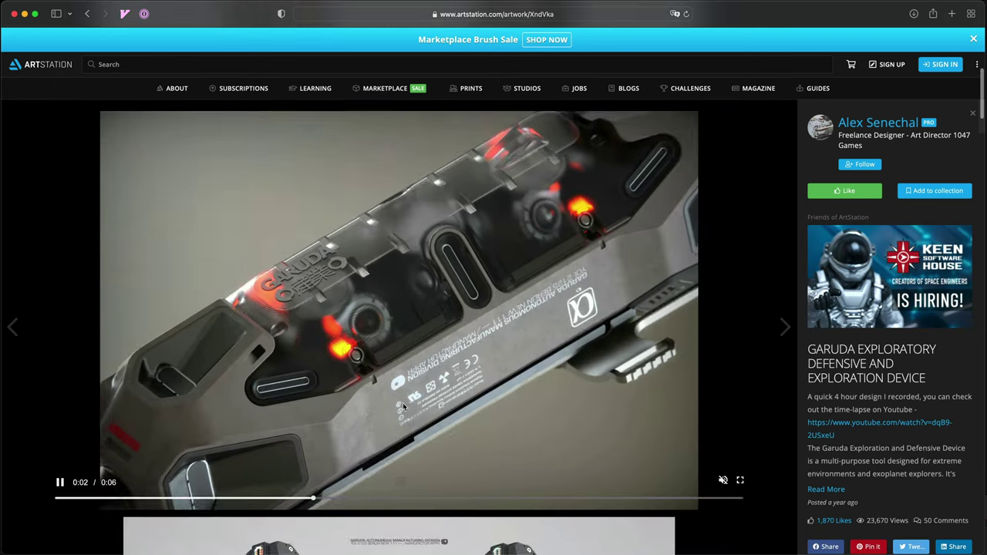
# In the browser, examine the colour variants and feature sheet of the Garuda exploration device on ArtStation.
pyautogui.scroll(-5, 403, 406)
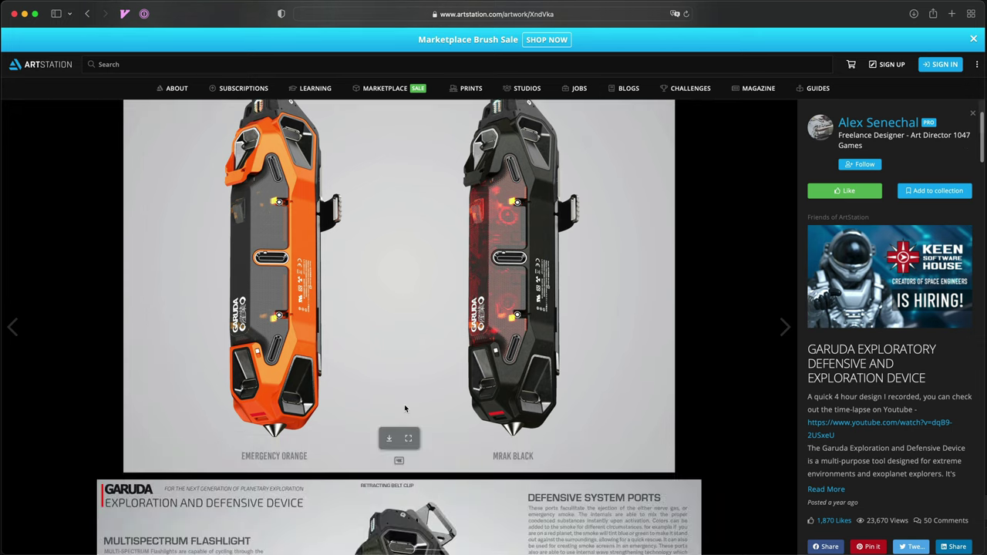
pyautogui.scroll(1, 404, 407)
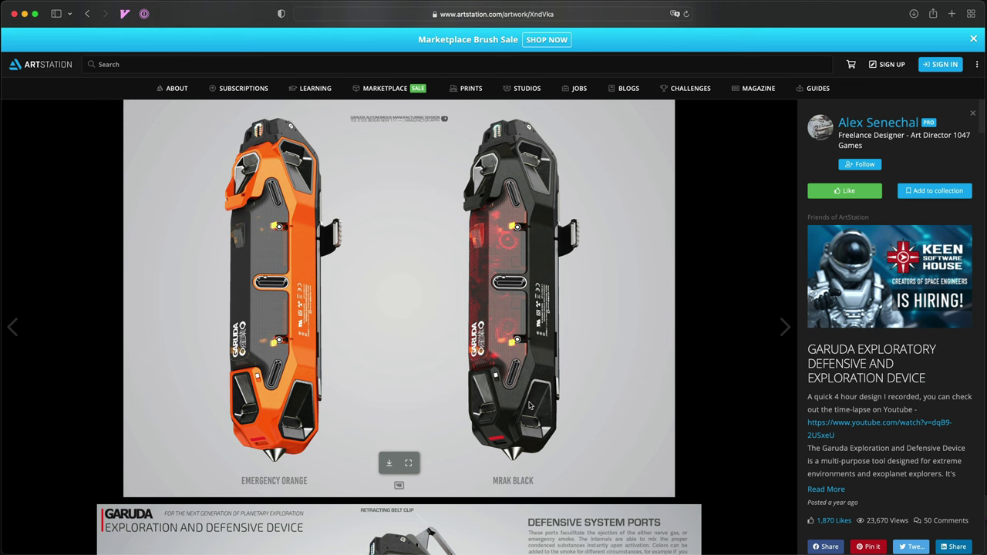
pyautogui.scroll(-5, 529, 406)
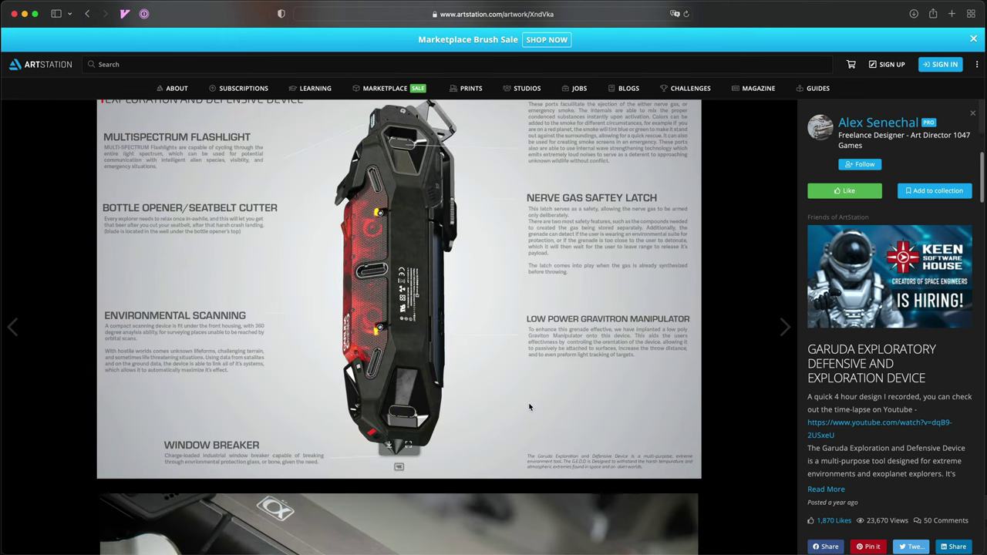
pyautogui.scroll(1, 529, 406)
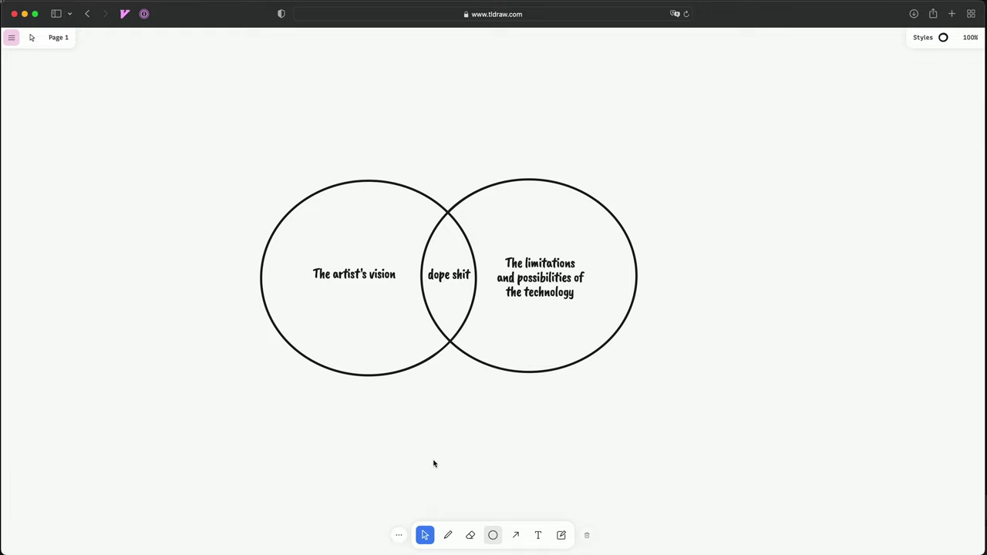
# Draw a large ellipse enclosing both circles of the Venn diagram and label it "plasticity" inside its upper part.
pyautogui.click(492, 537)
pyautogui.moveTo(679, 475); pyautogui.dragTo(179, 92)
pyautogui.click(539, 536)
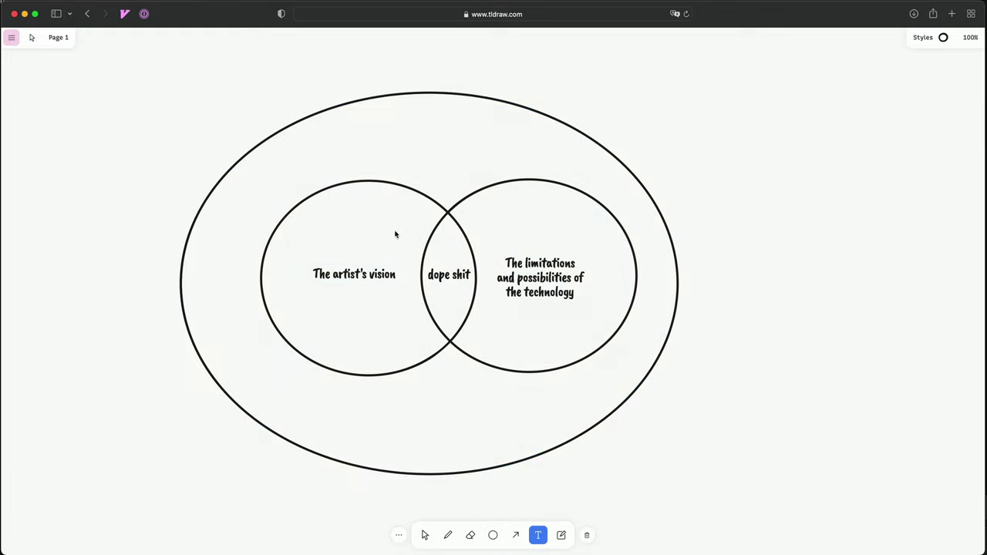
pyautogui.click(292, 153)
pyautogui.write('plasticity')
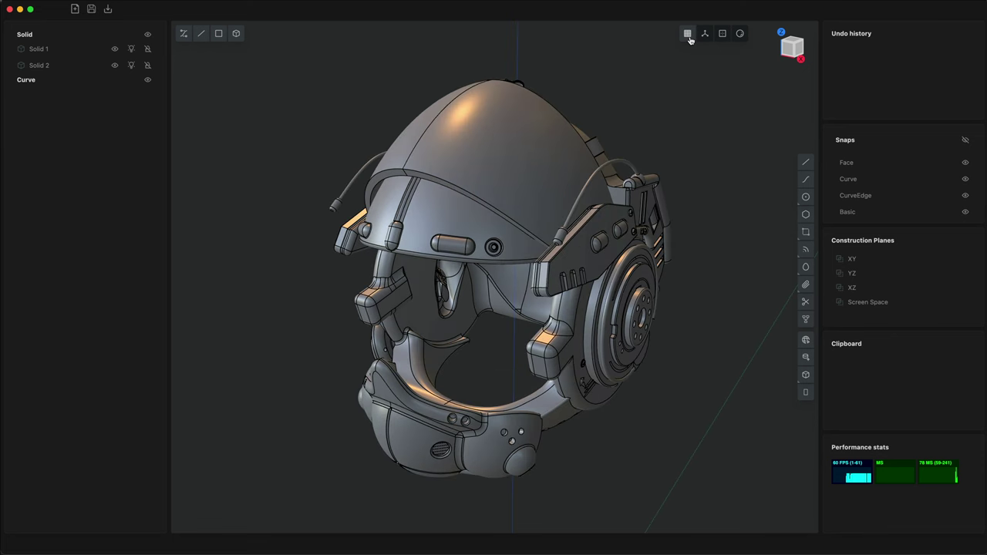
# Switch to Plasticity and view the helmet model from several angles with the glossy red matcap shading.
pyautogui.click(689, 35)
pyautogui.moveTo(700, 60); pyautogui.dragTo(668, 59)
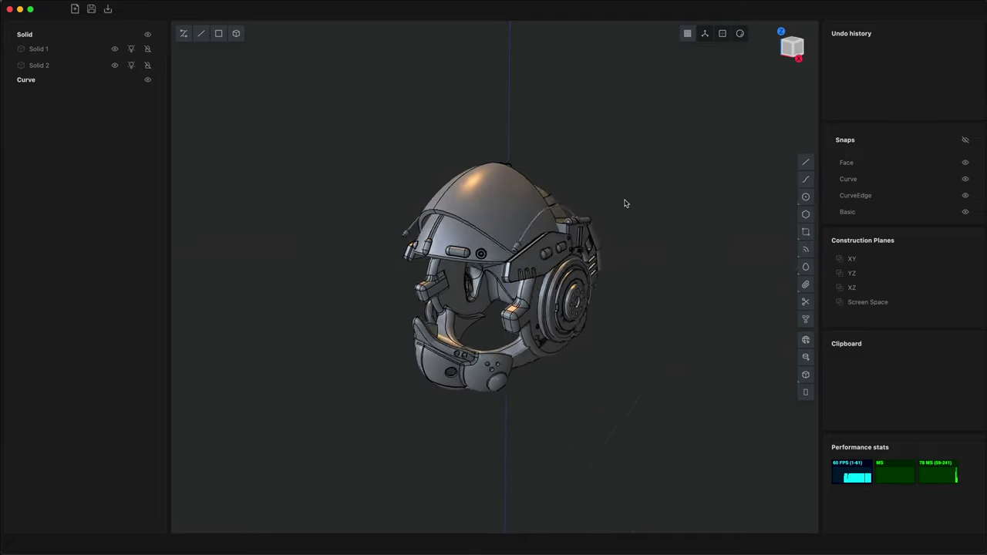
pyautogui.moveTo(626, 203); pyautogui.dragTo(643, 221, button='middle')
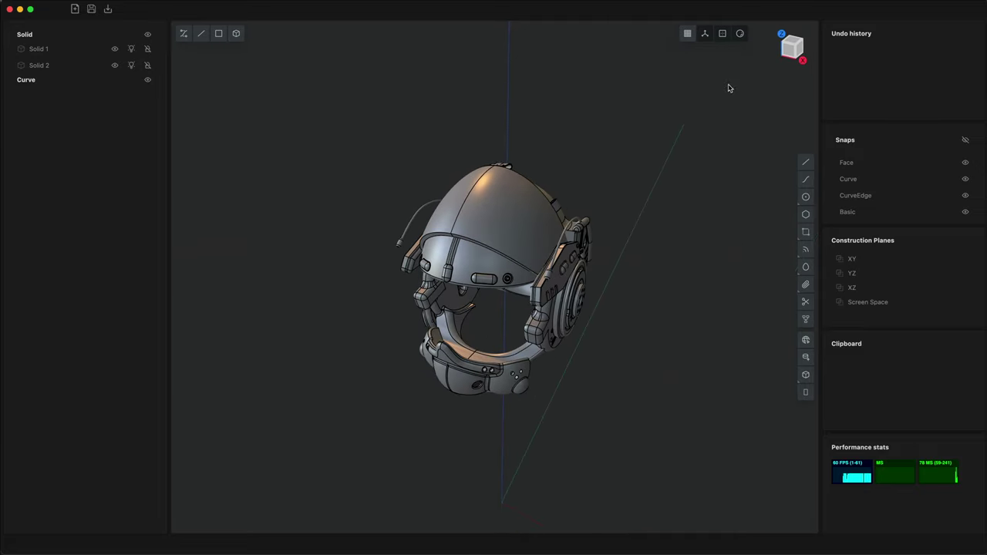
pyautogui.click(741, 34)
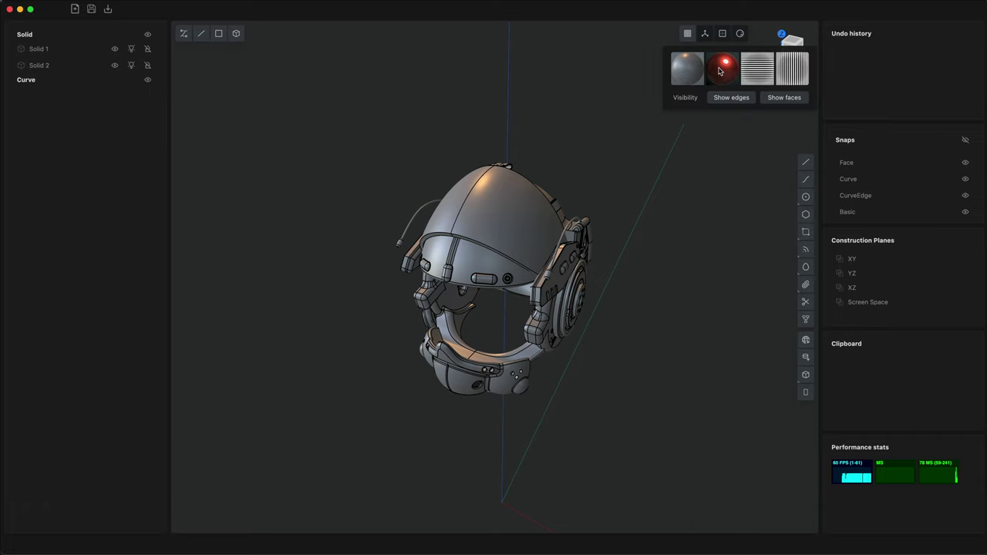
pyautogui.click(721, 69)
pyautogui.moveTo(622, 214); pyautogui.dragTo(599, 216, button='middle')
# Shade the helmet with horizontal zebra stripes and inspect its surface continuity up close and as a whole.
pyautogui.click(740, 34)
pyautogui.click(756, 70)
pyautogui.scroll(5, 516, 320)
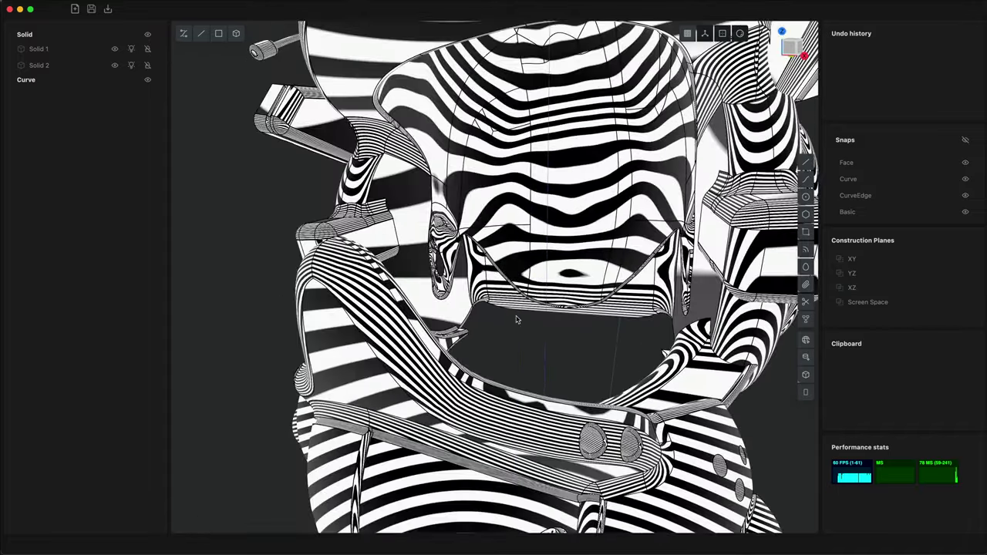
pyautogui.scroll(-8, 517, 319)
pyautogui.moveTo(515, 330); pyautogui.dragTo(513, 346, button='middle')
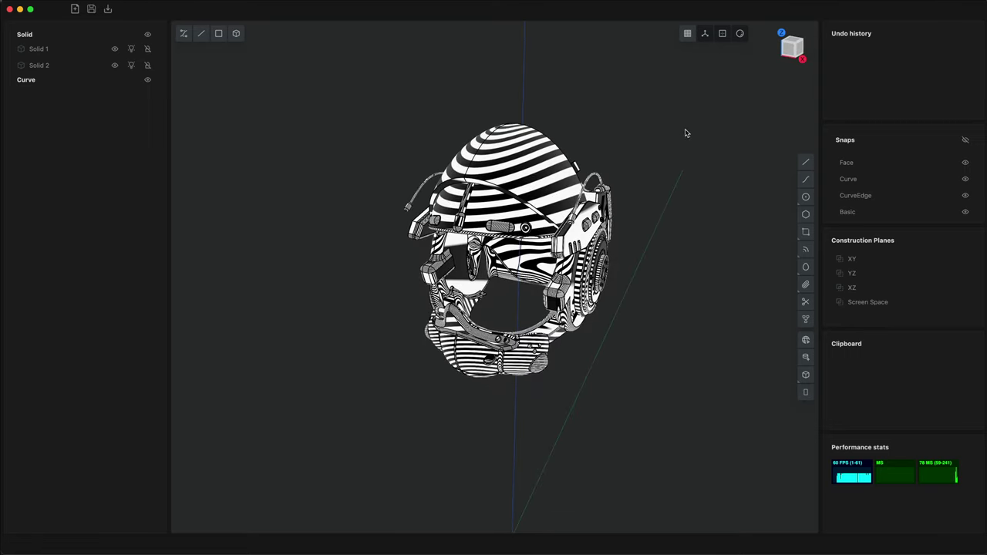
# Show the helmet in rendered shading and give the visor solid a dark blue material colour of RGB 16, 26, 76.
pyautogui.click(739, 34)
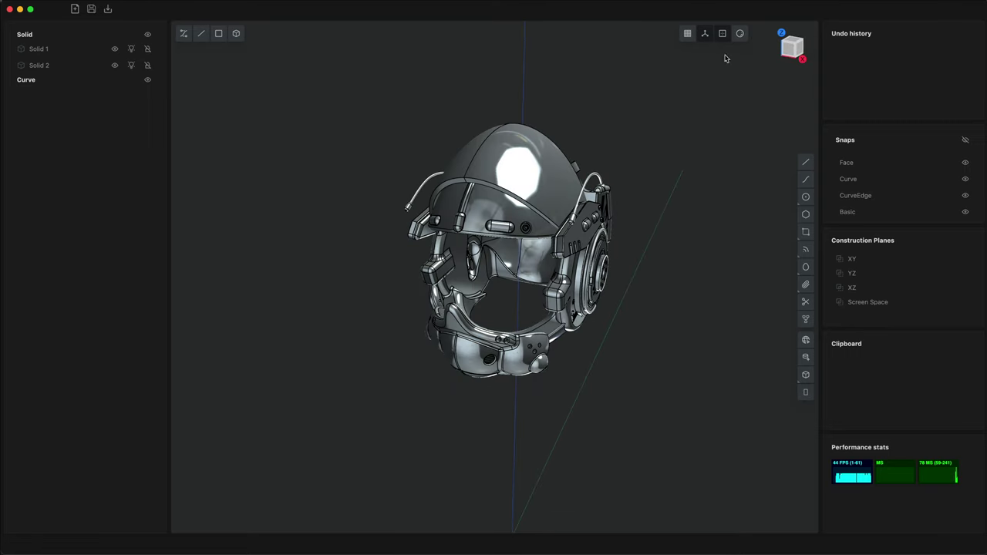
pyautogui.moveTo(586, 231); pyautogui.dragTo(536, 217, button='middle')
pyautogui.click(534, 211)
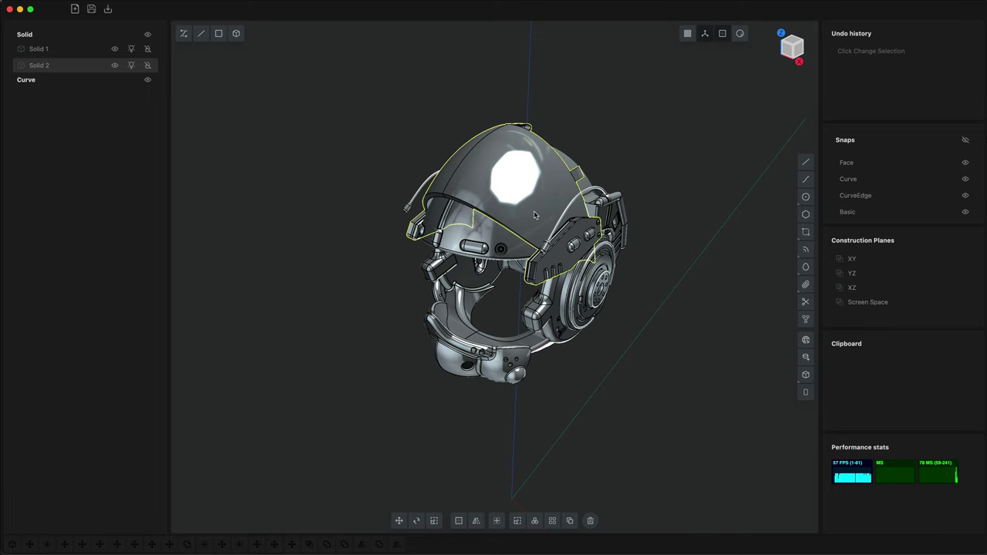
pyautogui.press('m')
pyautogui.click(297, 258)
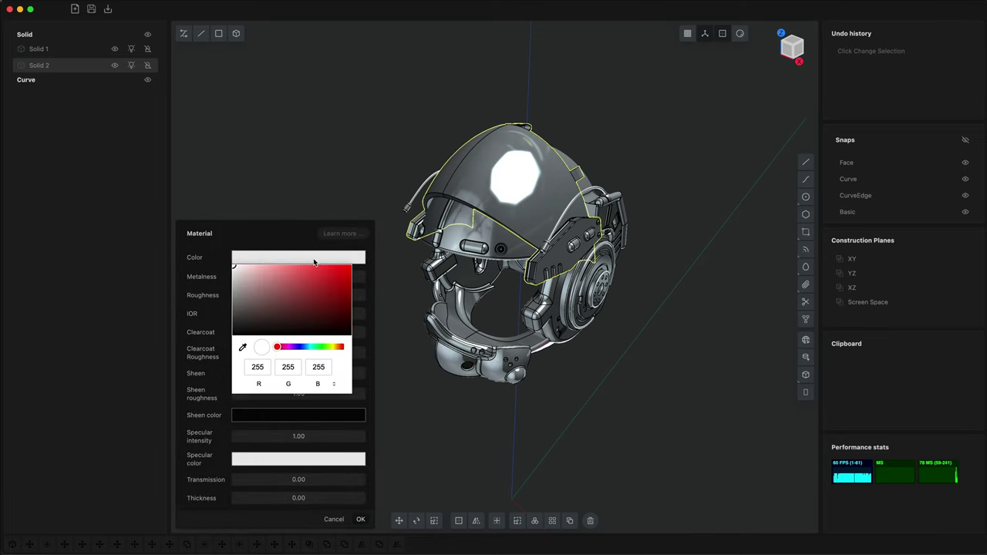
pyautogui.click(301, 346)
pyautogui.moveTo(337, 296); pyautogui.dragTo(325, 315)
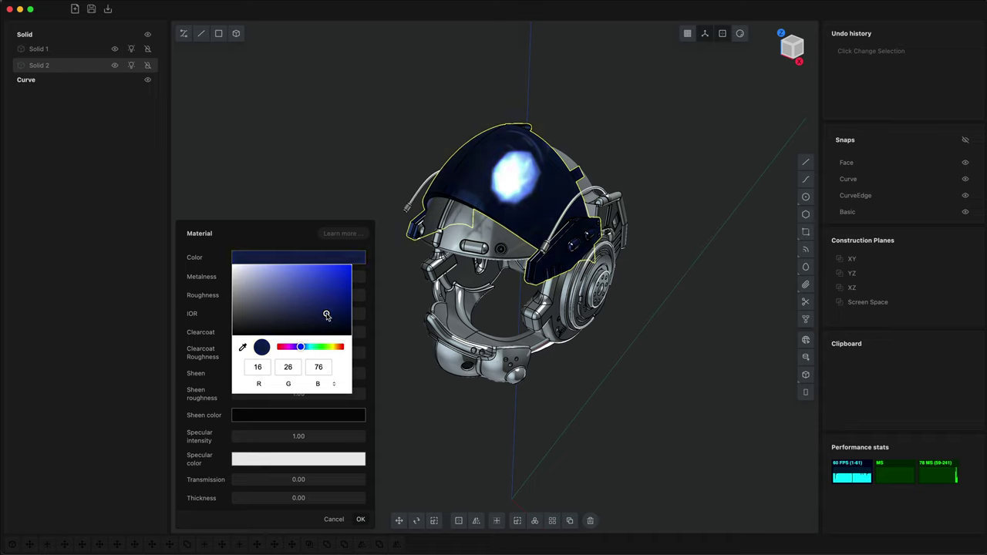
pyautogui.click(361, 519)
# Hide the edge lines in the rendered view and look at the helmet from its side.
pyautogui.moveTo(423, 480); pyautogui.dragTo(494, 428, button='middle')
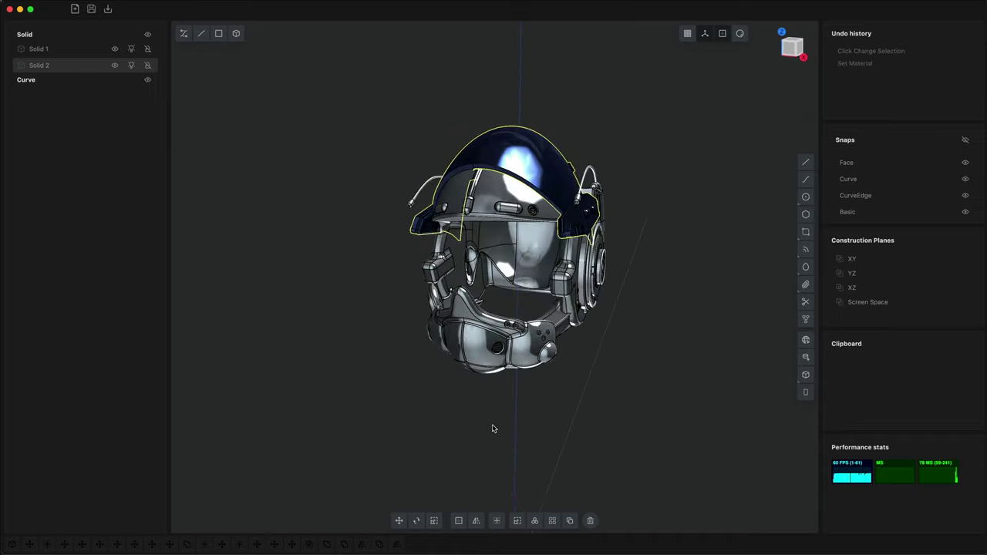
pyautogui.click(741, 33)
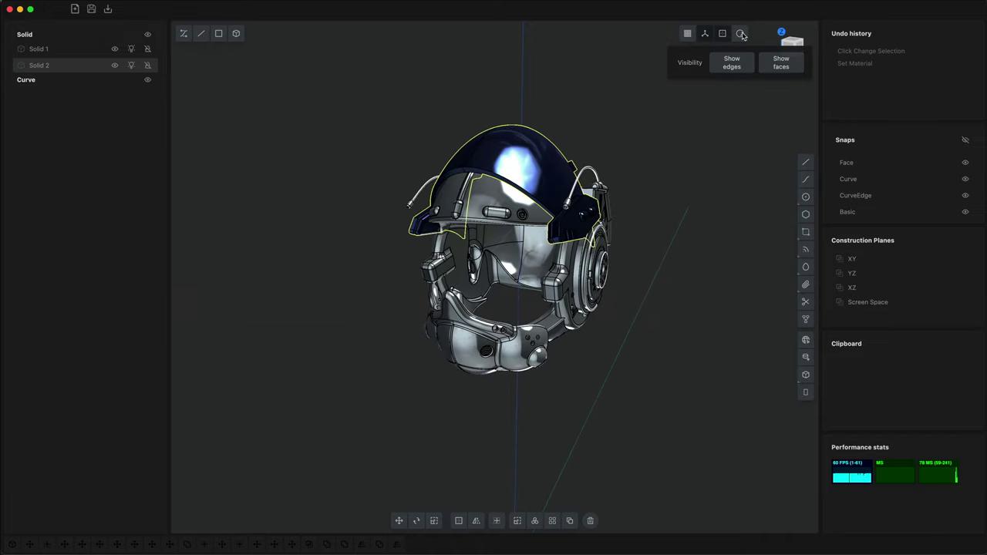
pyautogui.click(741, 69)
pyautogui.moveTo(674, 136); pyautogui.dragTo(622, 165, button='middle')
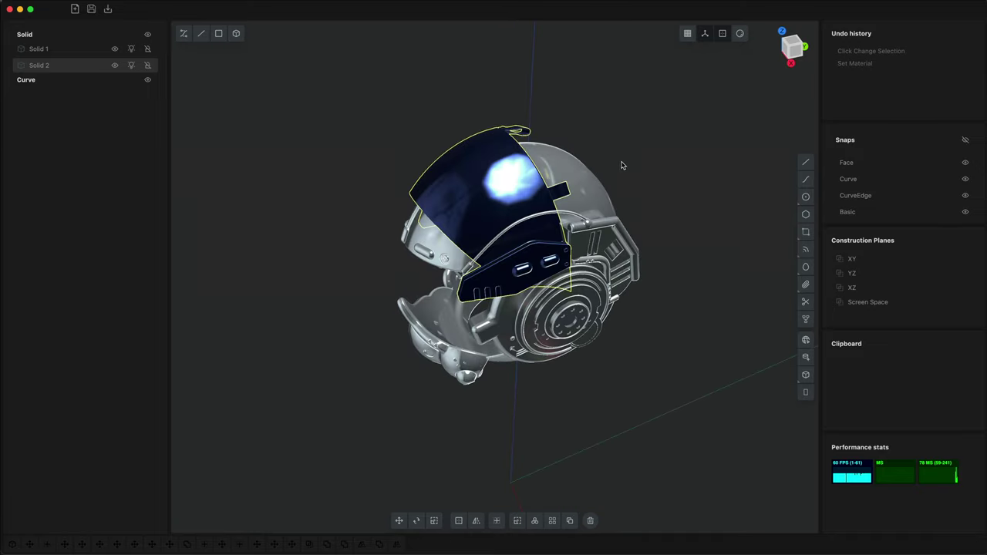